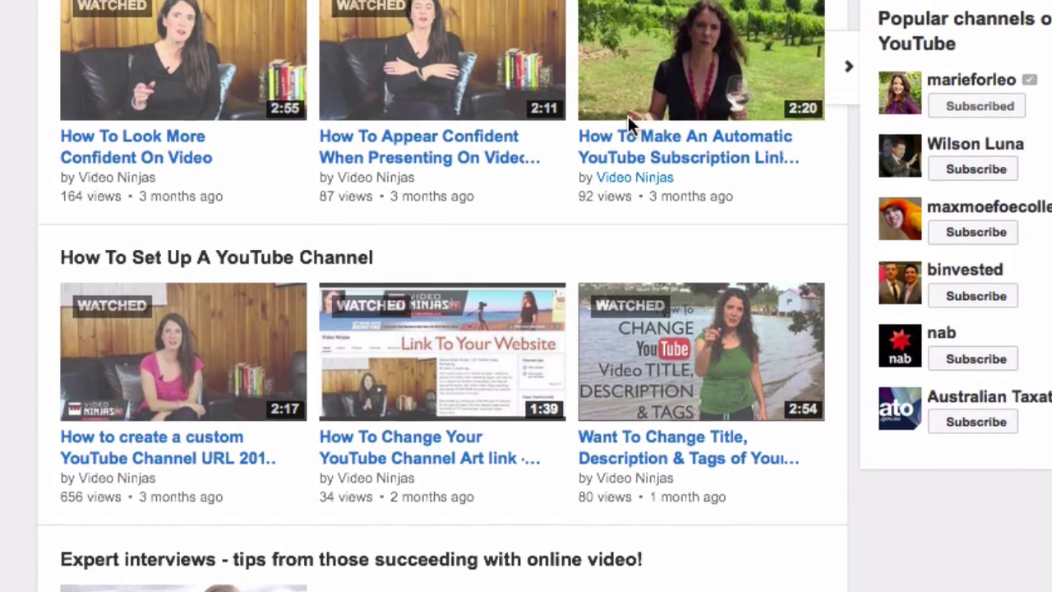
Step: Scroll the channel page to find the 'Want To Change Title, Description & Tags' video
scroll(628, 116, "up", 10)
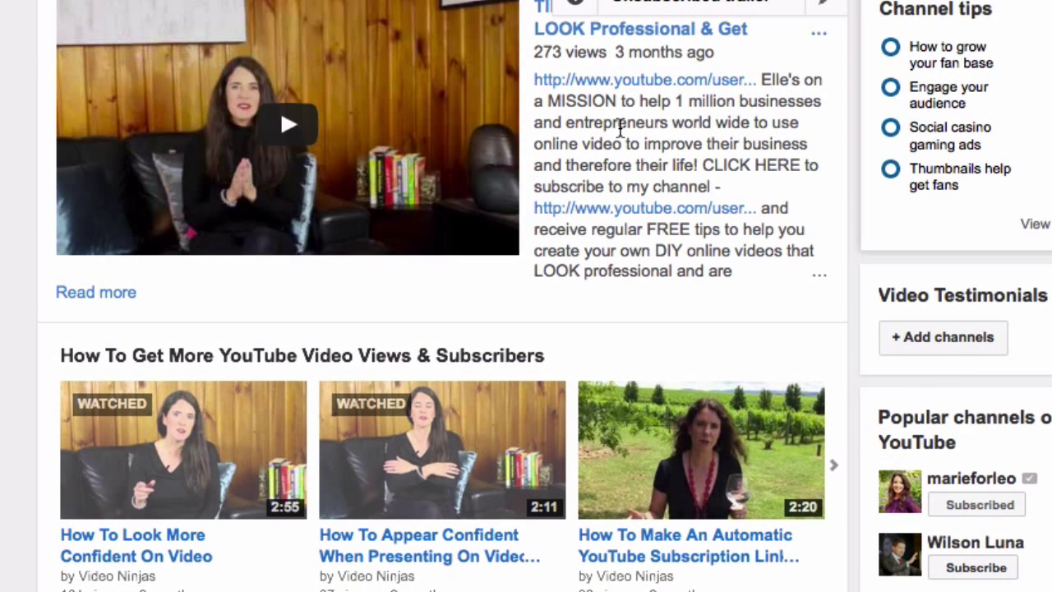
scroll(276, 261, "down", 1)
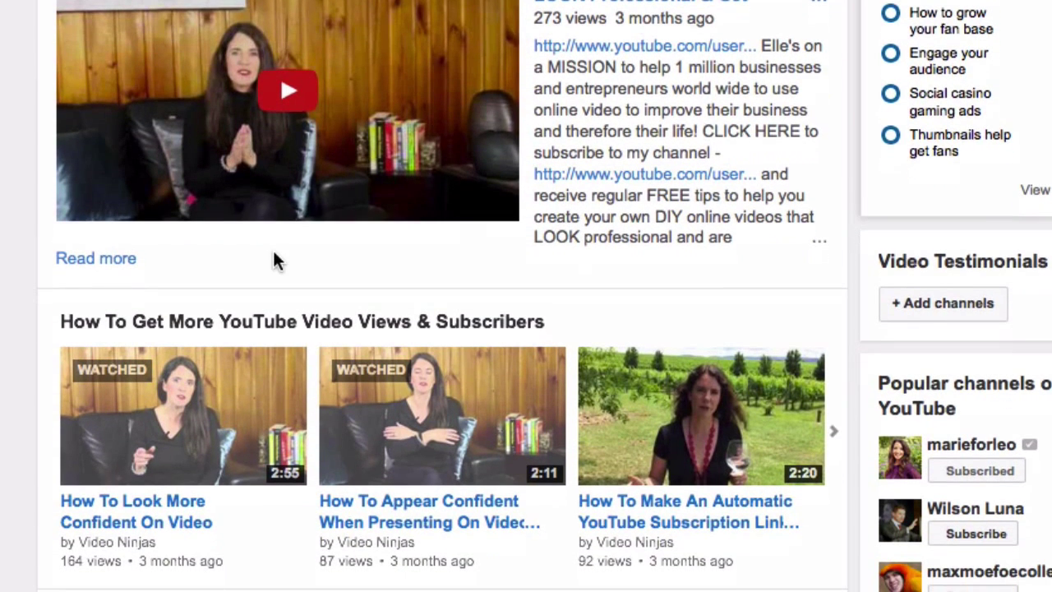
scroll(649, 403, "down", 1)
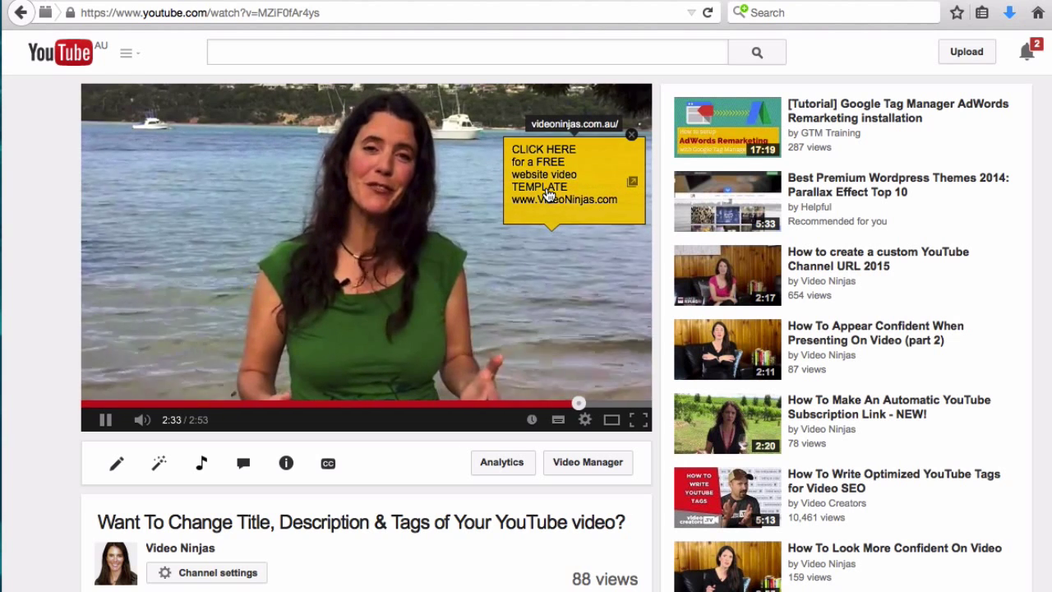
Step: Follow the yellow 'CLICK HERE' annotation link to the website
left_click(547, 193)
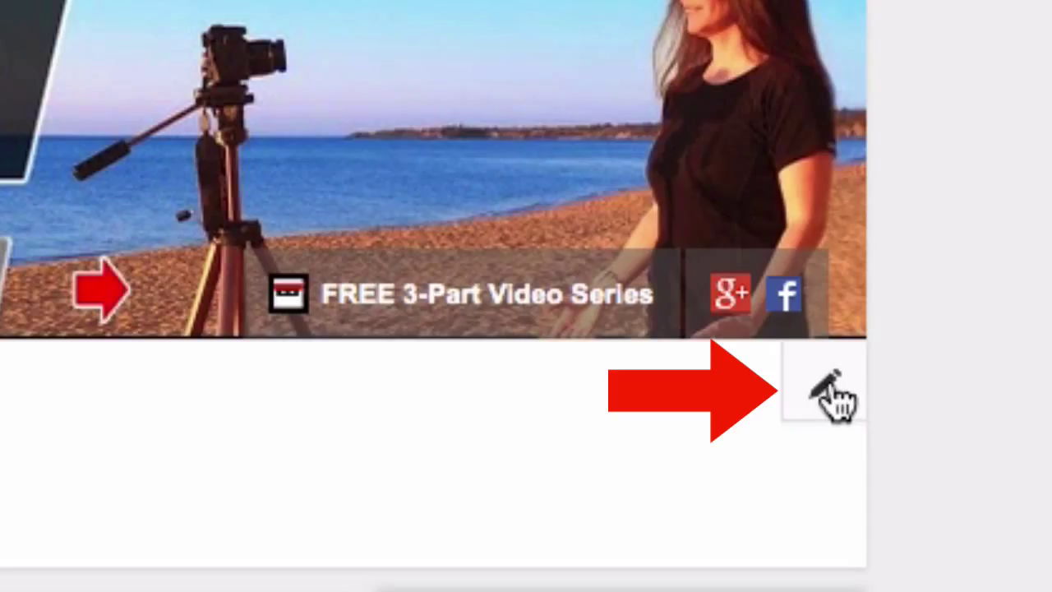
Step: Open Channel settings from the pencil edit menu under the channel art
left_click(830, 390)
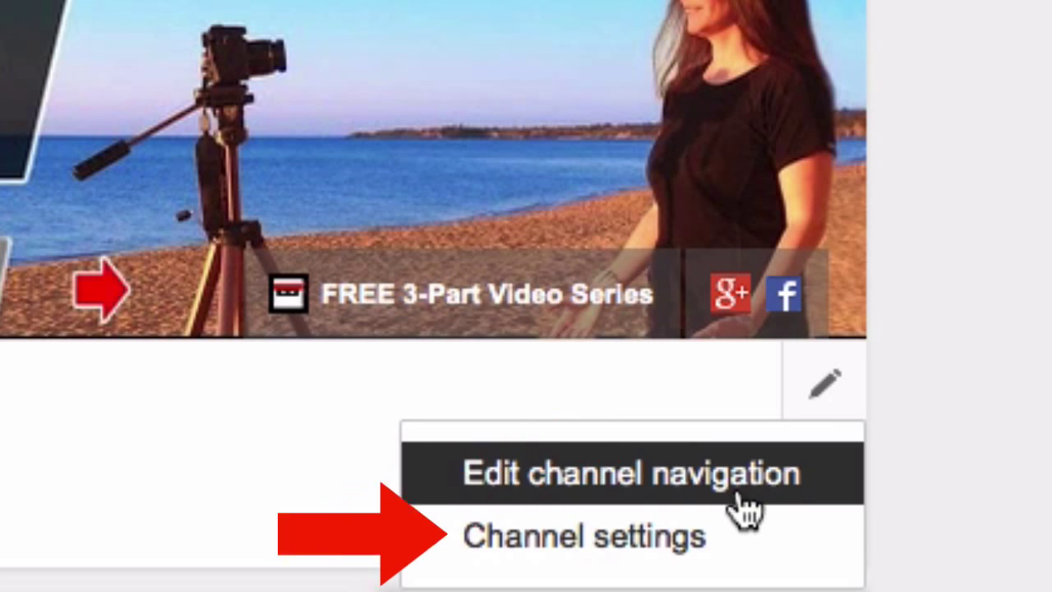
left_click(726, 534)
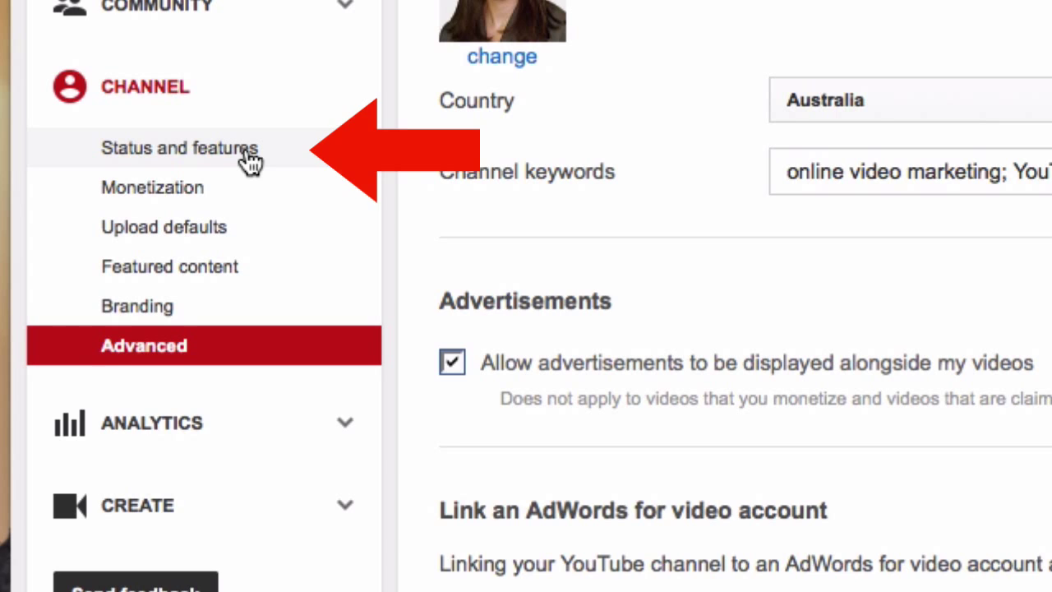
Step: Start phone verification in Status and features, with the code sent by text message
left_click(249, 159)
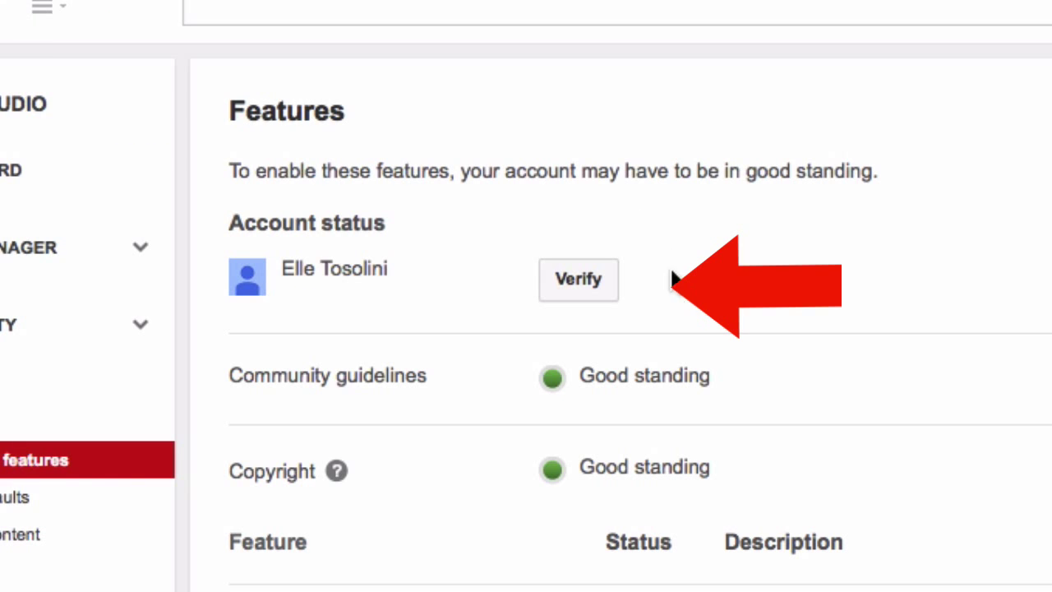
left_click(575, 284)
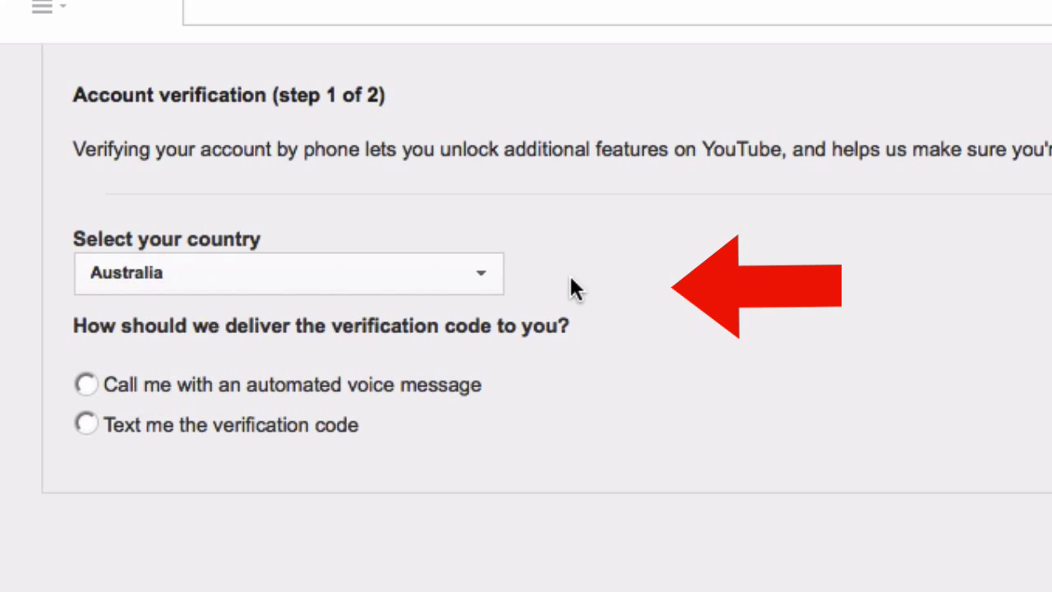
left_click(86, 423)
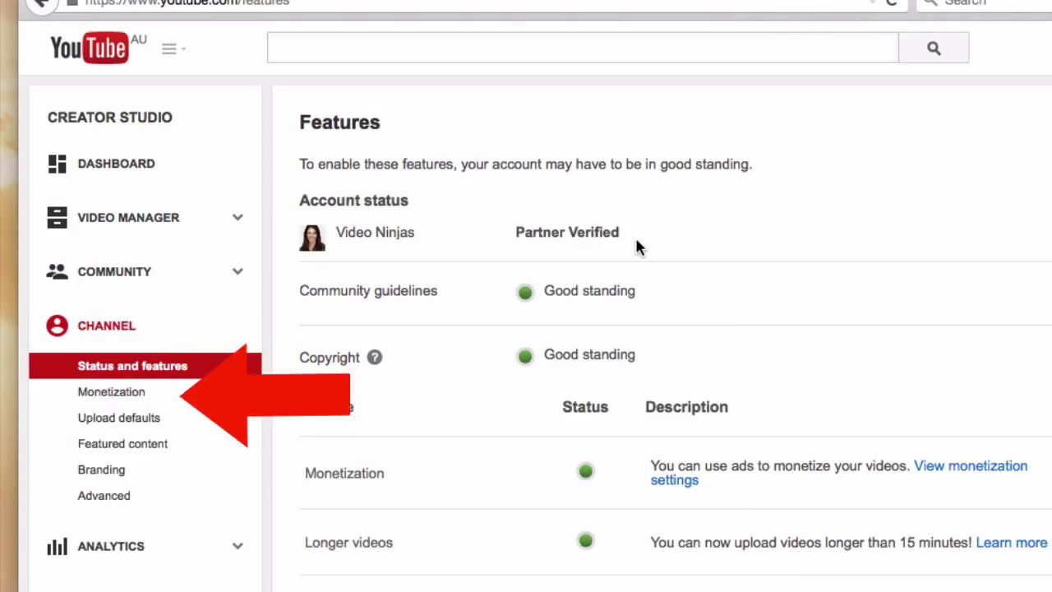
Step: Enable monetization in Status and features, ticking all three agreement boxes and accepting the terms
left_click(75, 394)
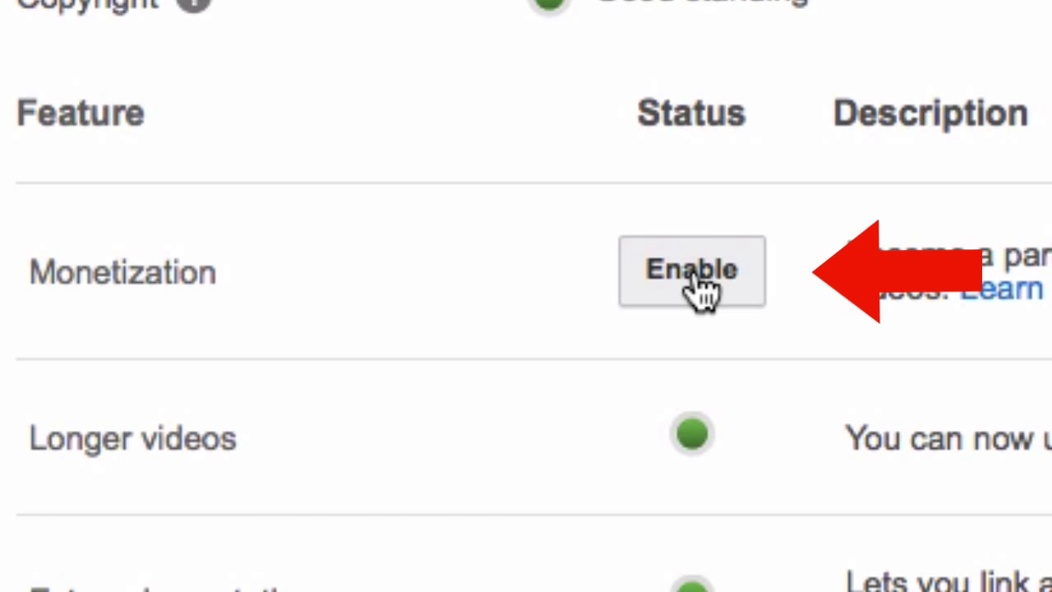
left_click(695, 279)
left_click(343, 289)
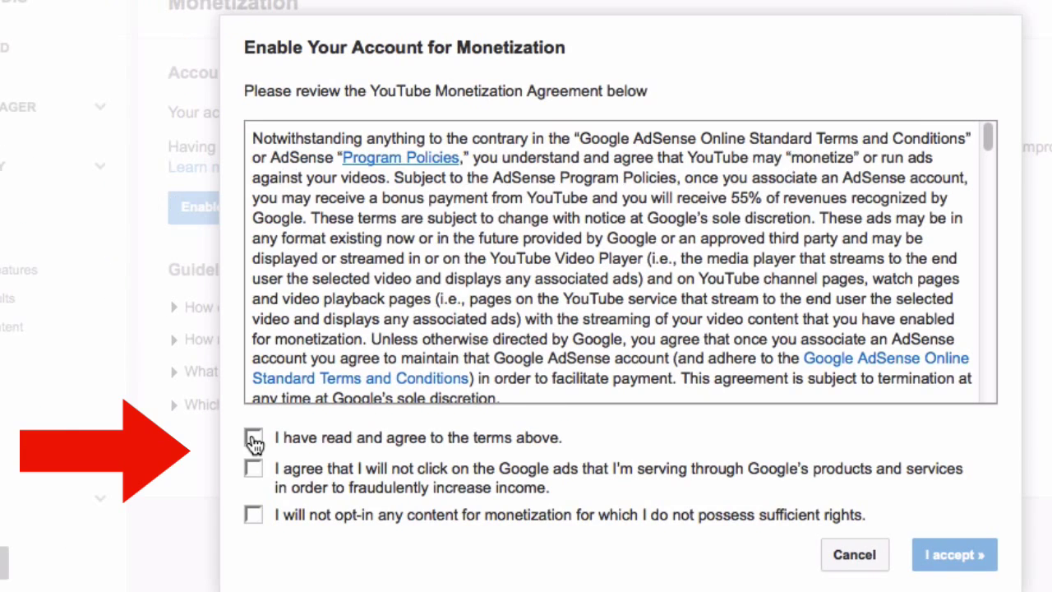
left_click(253, 437)
left_click(254, 470)
left_click(254, 515)
left_click(953, 554)
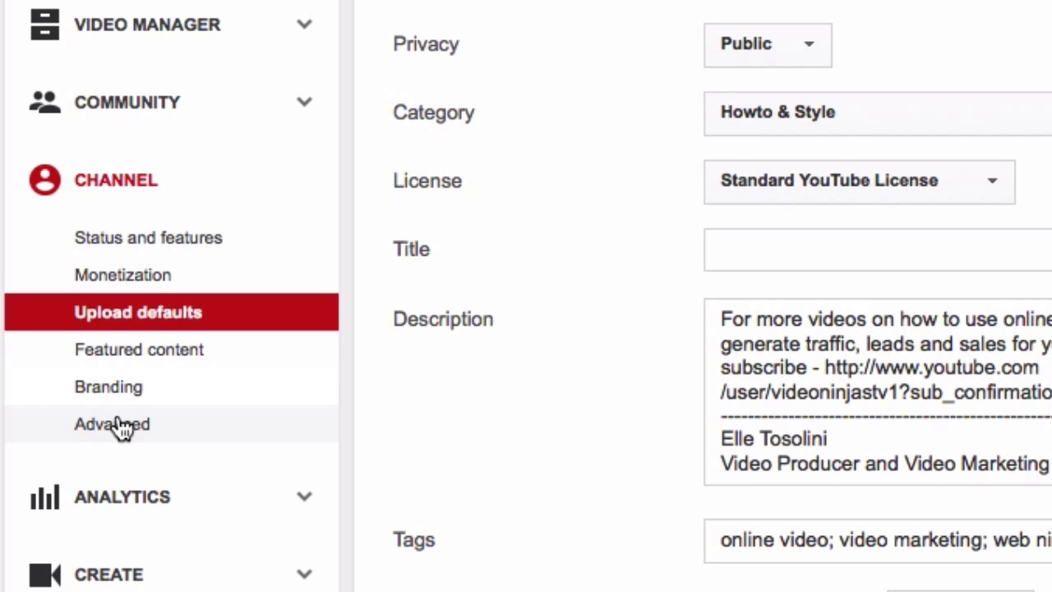
left_click(135, 409)
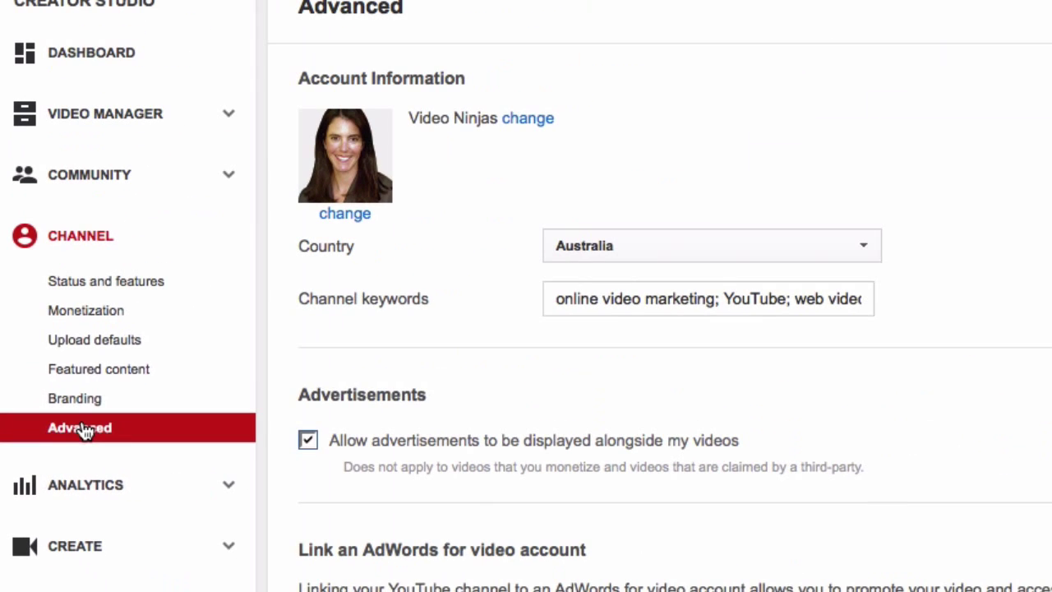
scroll(543, 263, "down", 5)
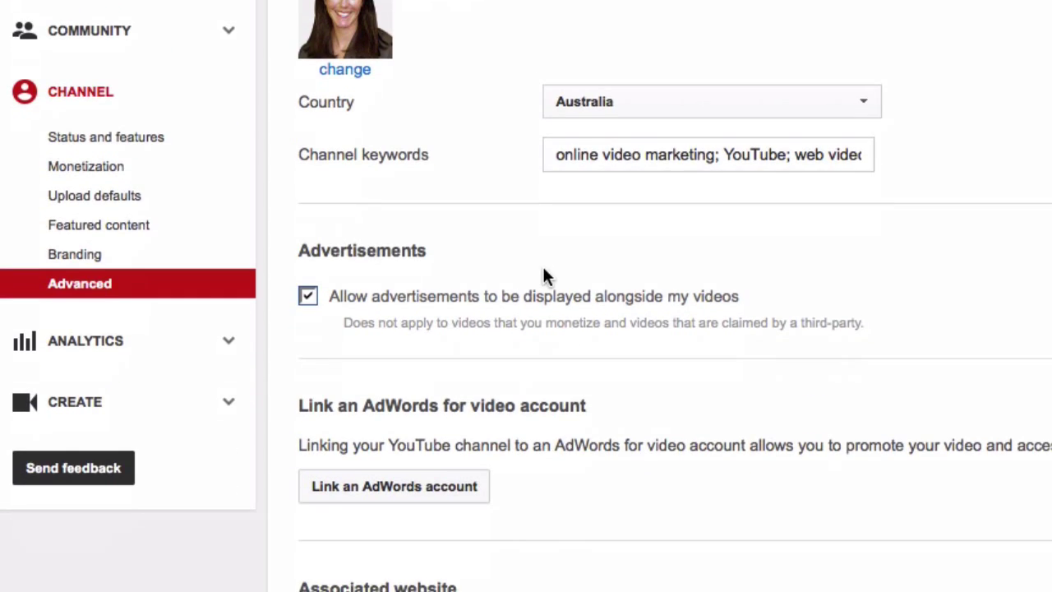
scroll(542, 268, "down", 2)
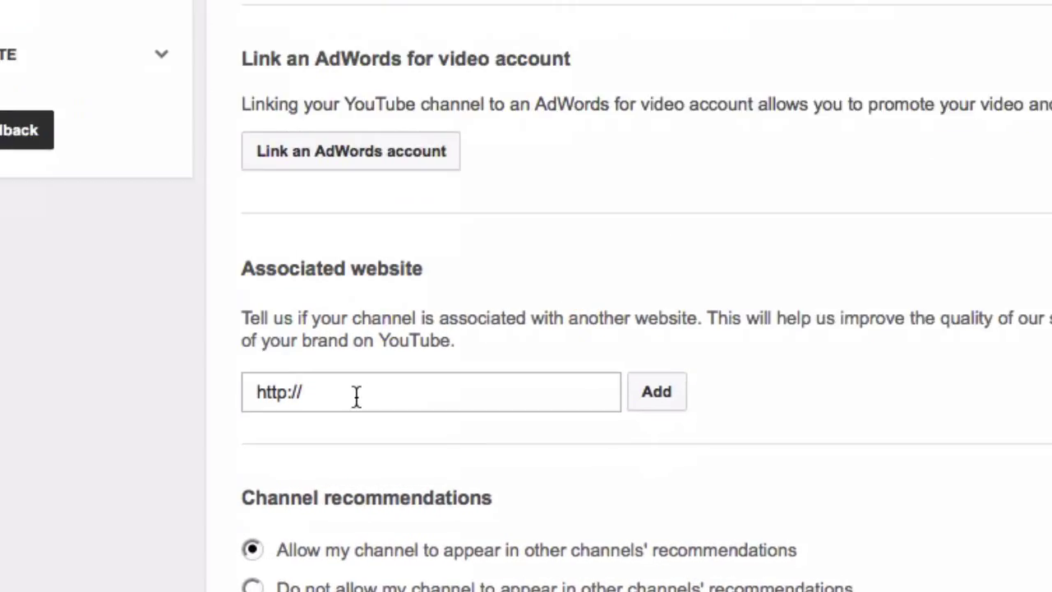
left_click(398, 523)
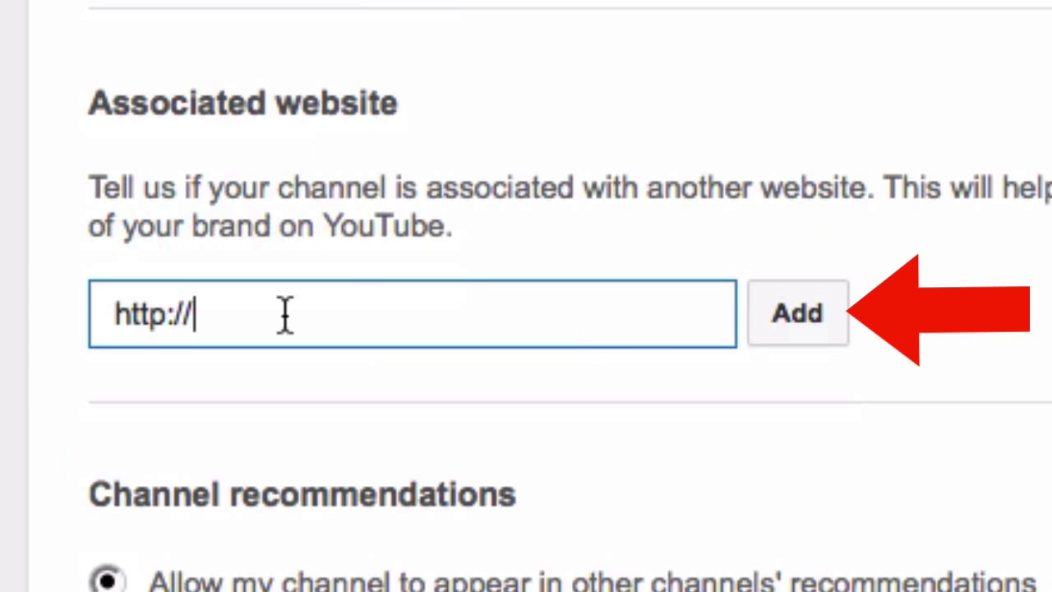
type("videoninjas.com")
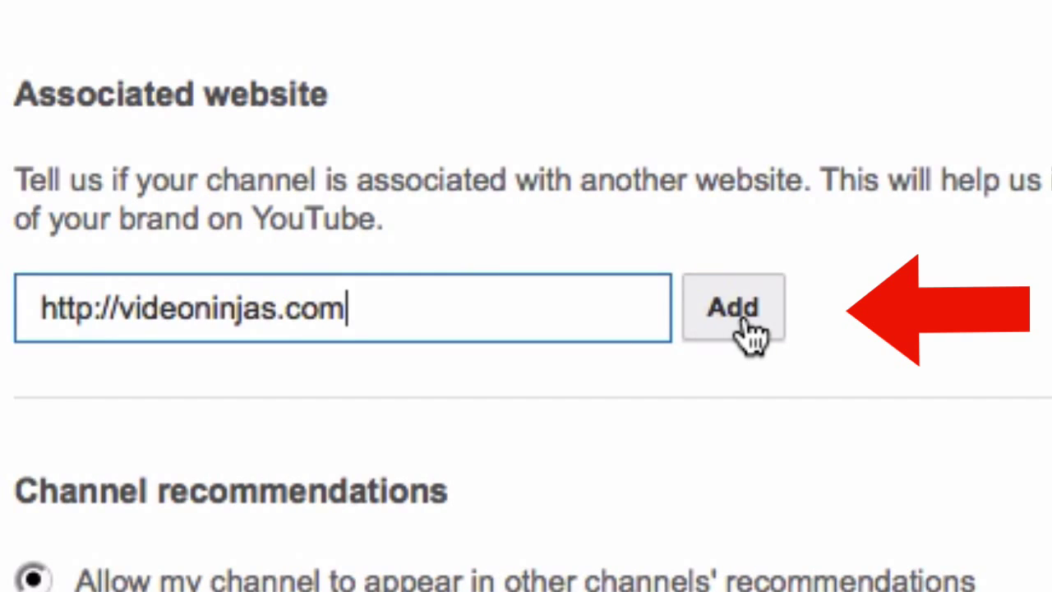
left_click(750, 330)
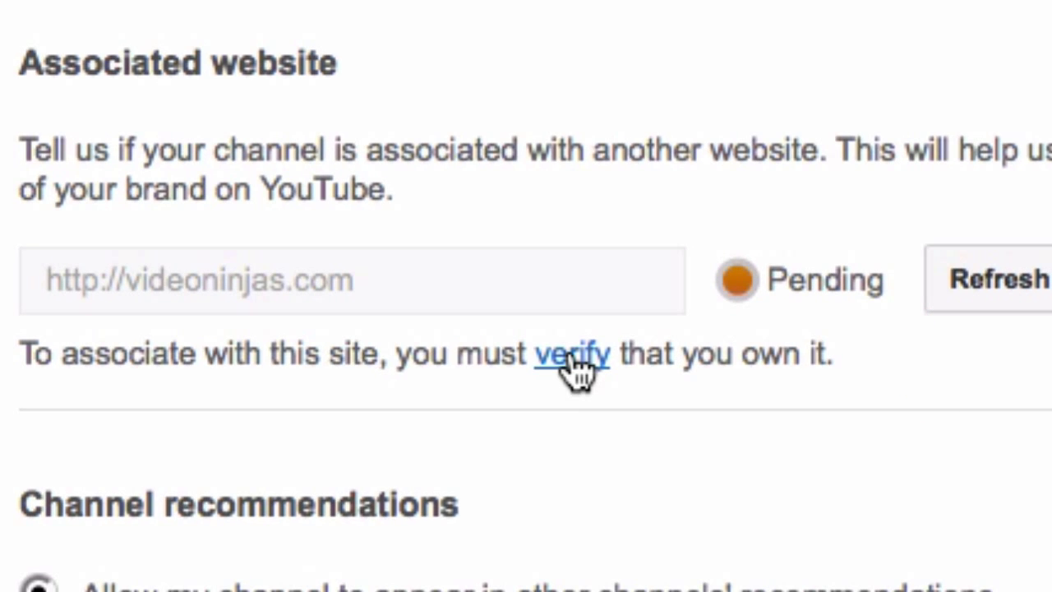
Step: Download and save the HTML verification file for videoninjas.com
left_click(573, 358)
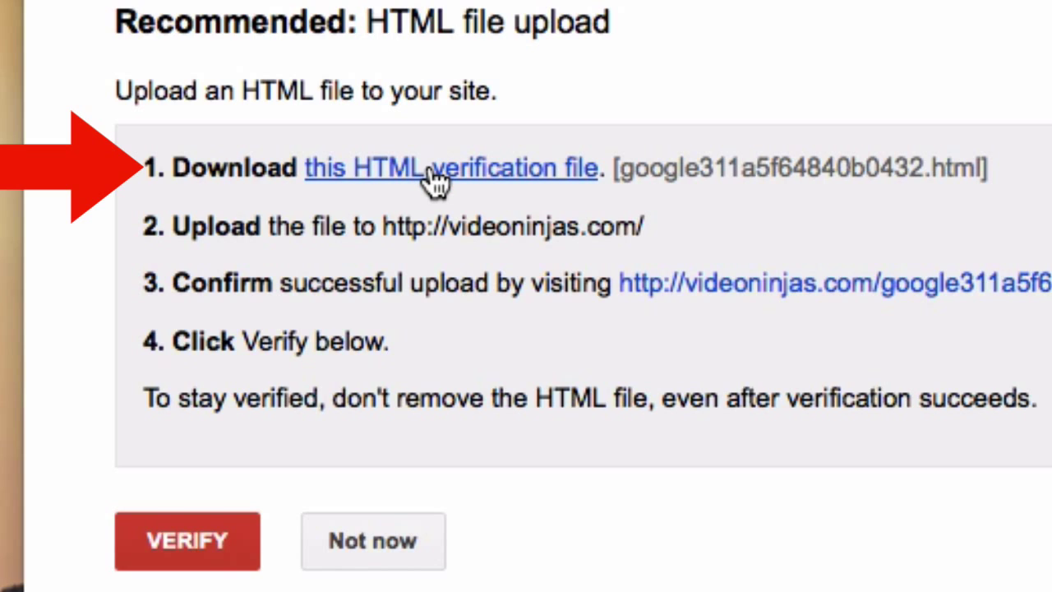
left_click(431, 172)
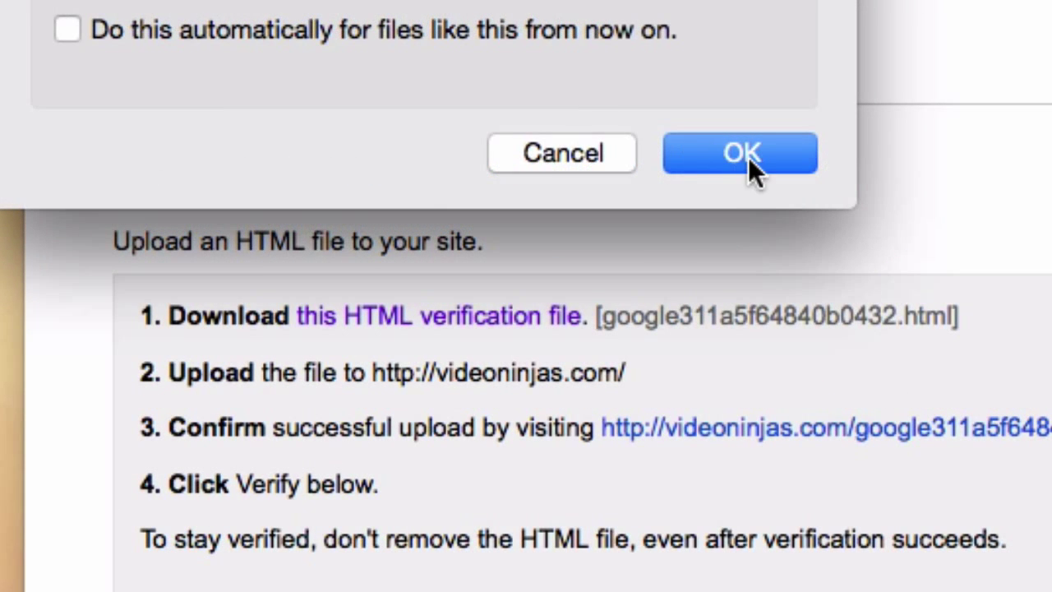
left_click(748, 157)
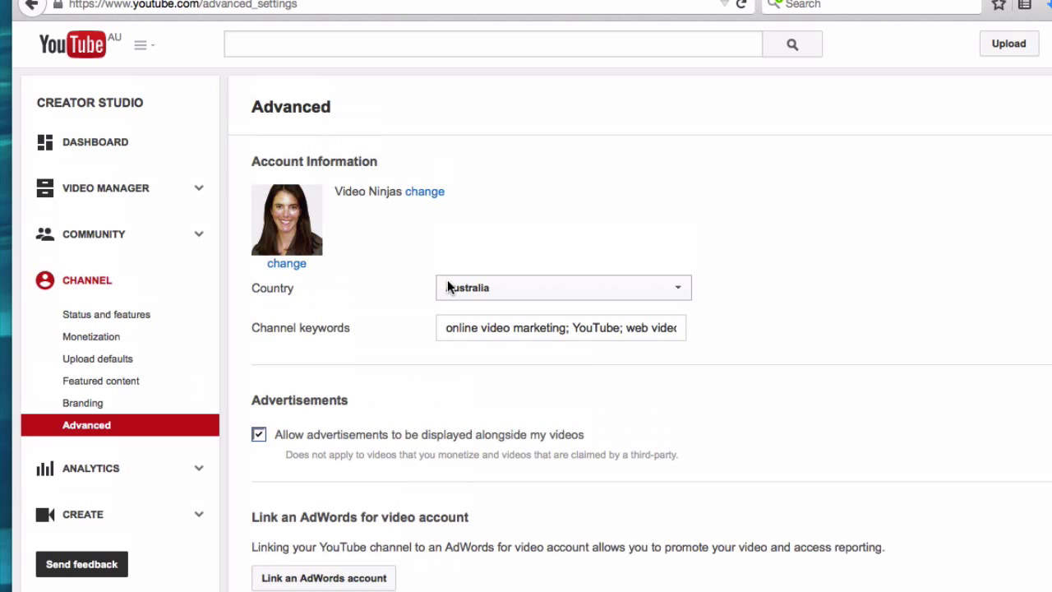
scroll(385, 281, "down", 2)
Step: Scroll back to the top of Advanced settings and open the Video Manager
scroll(385, 281, "up", 2)
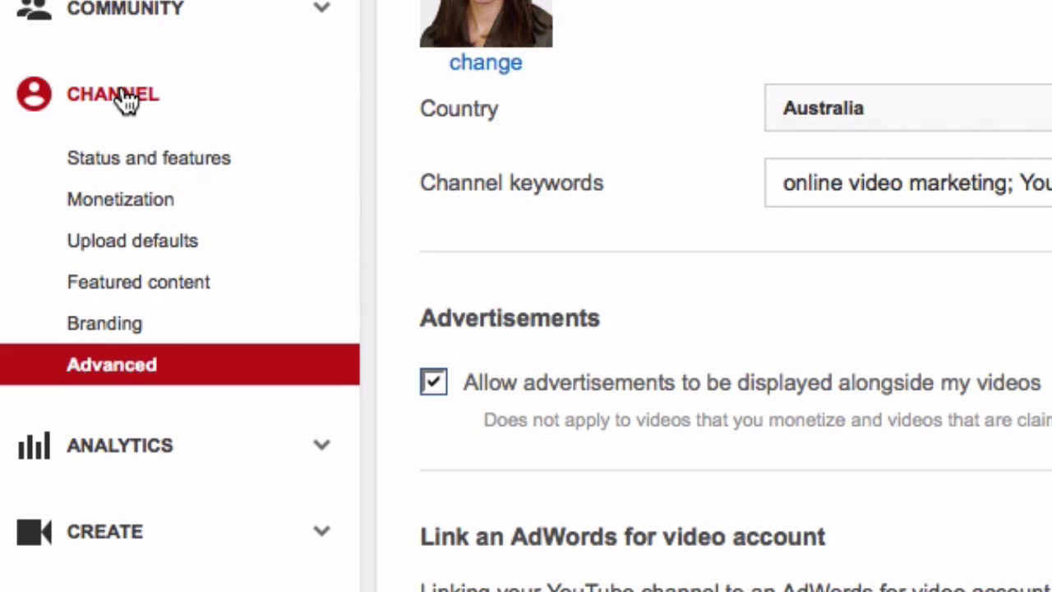
scroll(585, 233, "down", 6)
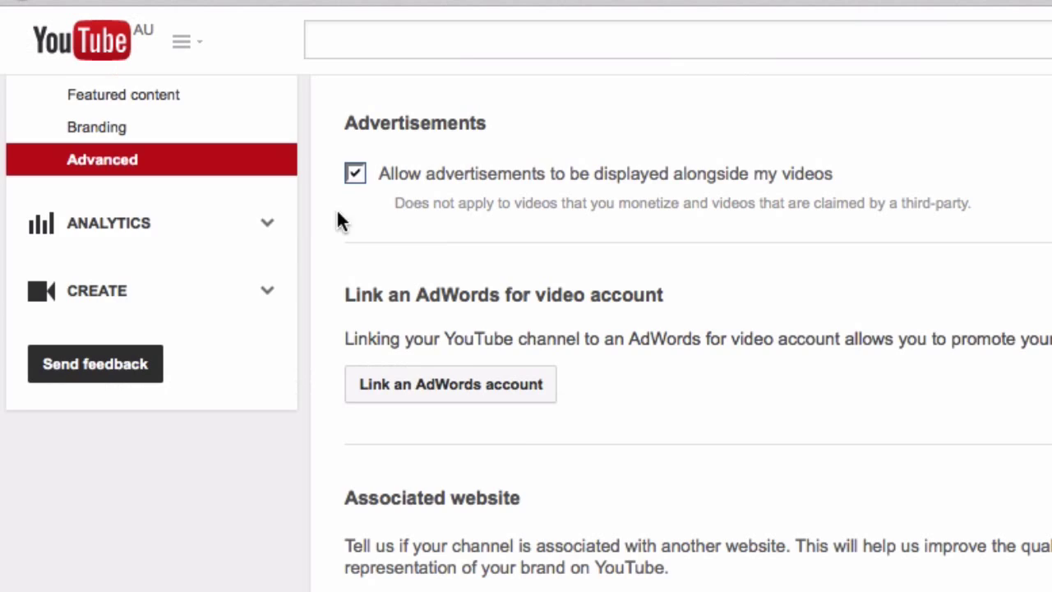
scroll(340, 219, "up", 5)
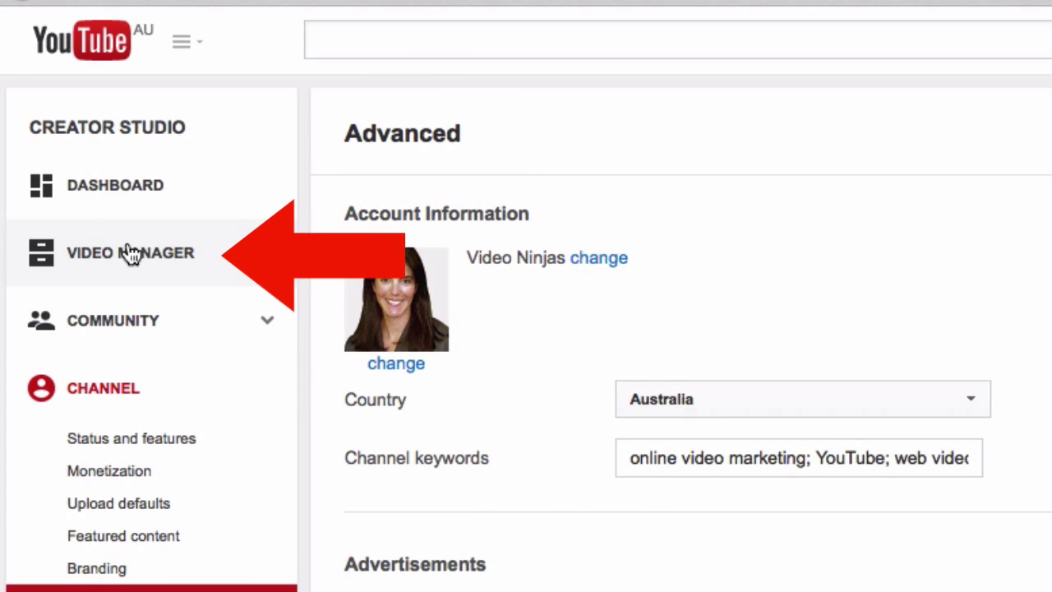
left_click(130, 253)
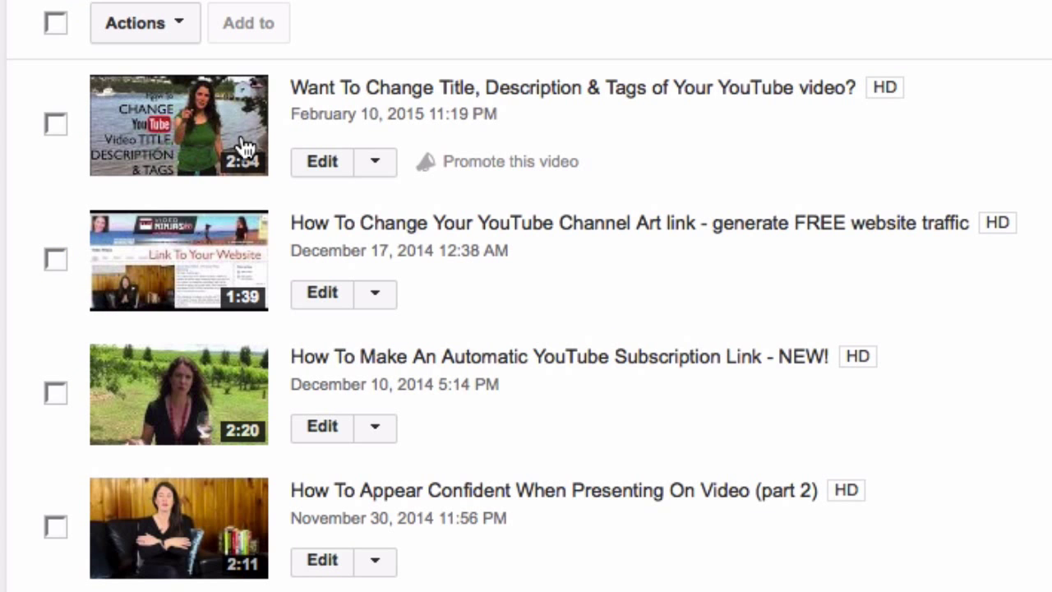
Step: Choose Annotations from the title-change video's Edit menu and pause the preview player
left_click(385, 168)
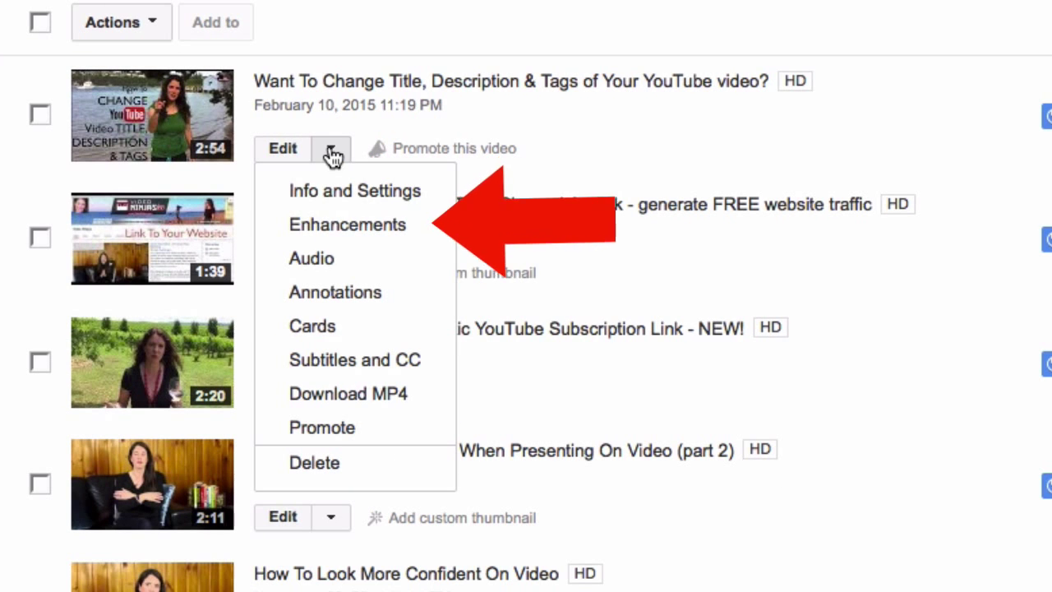
left_click(331, 292)
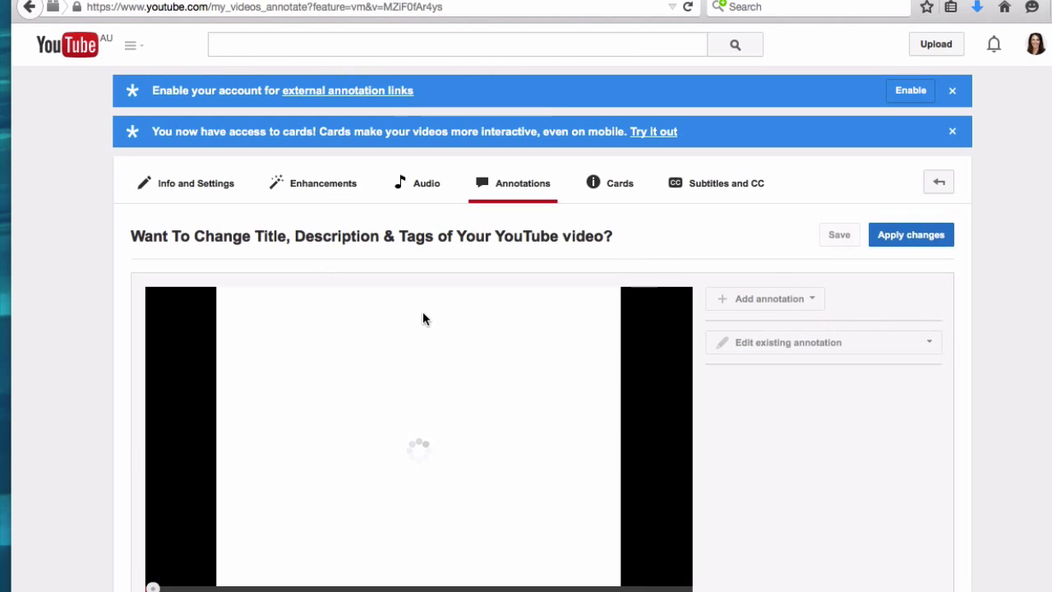
scroll(424, 318, "down", 1)
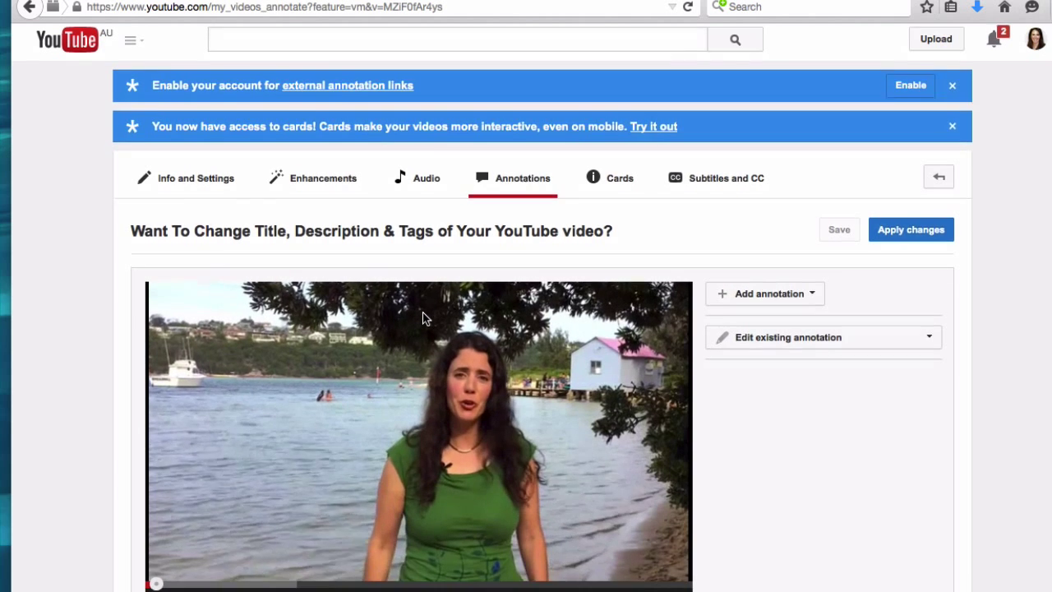
scroll(424, 318, "down", 2)
left_click(173, 514)
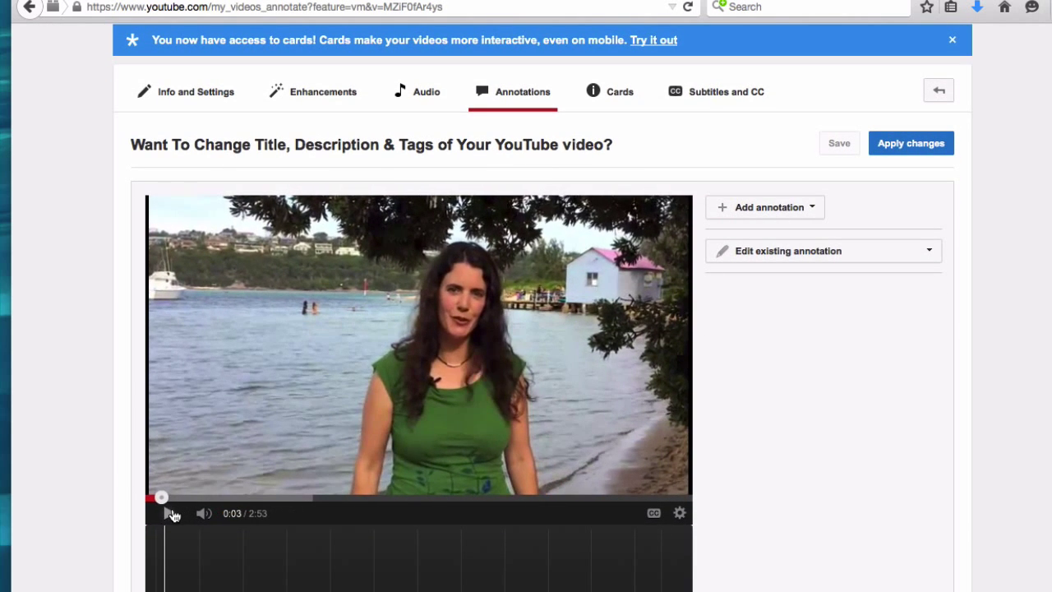
scroll(205, 337, "up", 2)
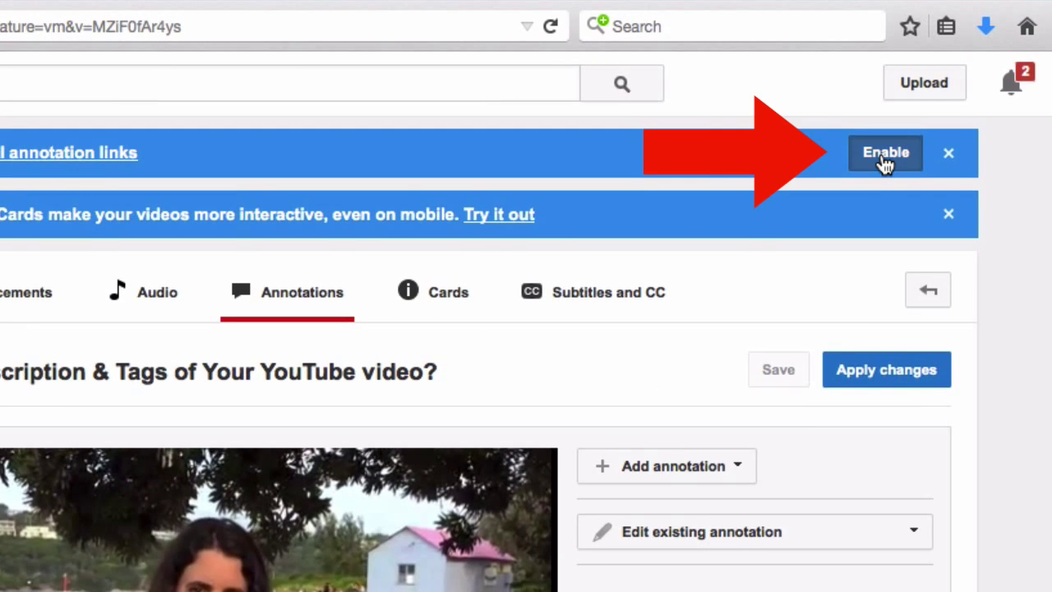
Step: Enable external annotation links, accept the terms, and jump the preview to about 2:23
left_click(882, 153)
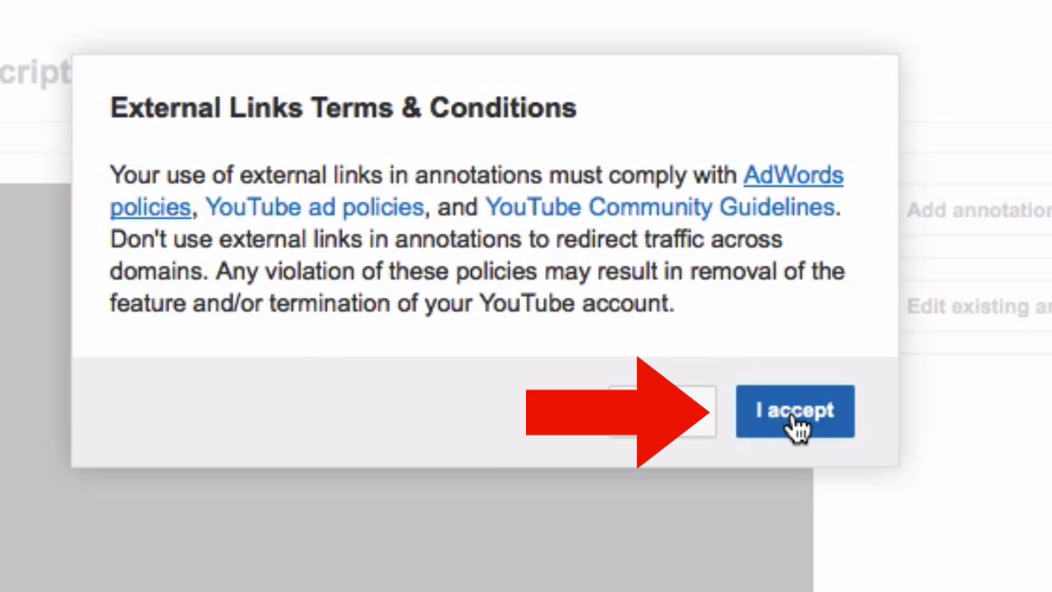
left_click(794, 419)
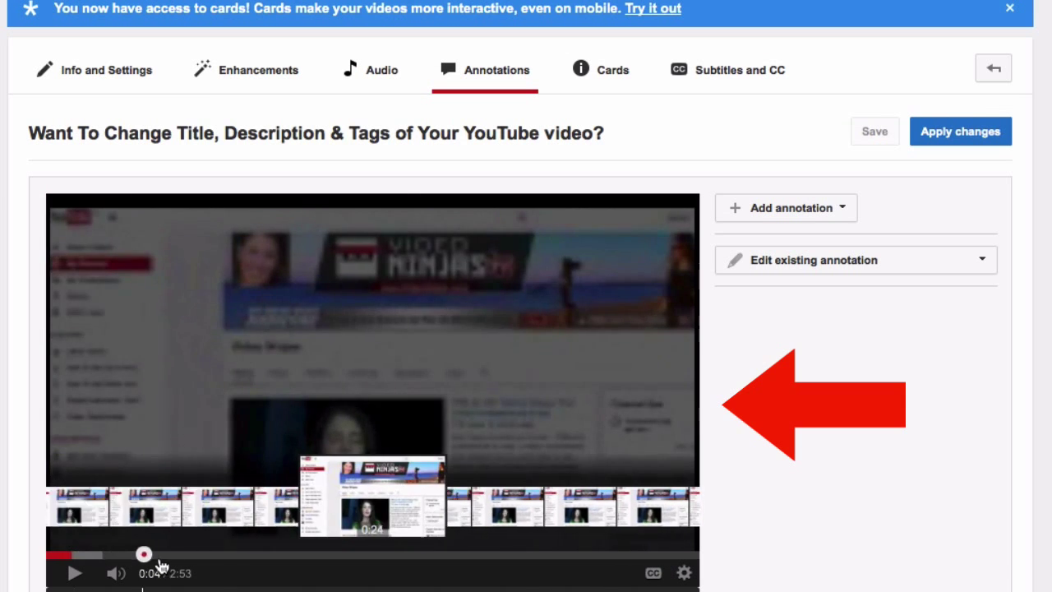
left_click_drag(162, 566, 647, 573)
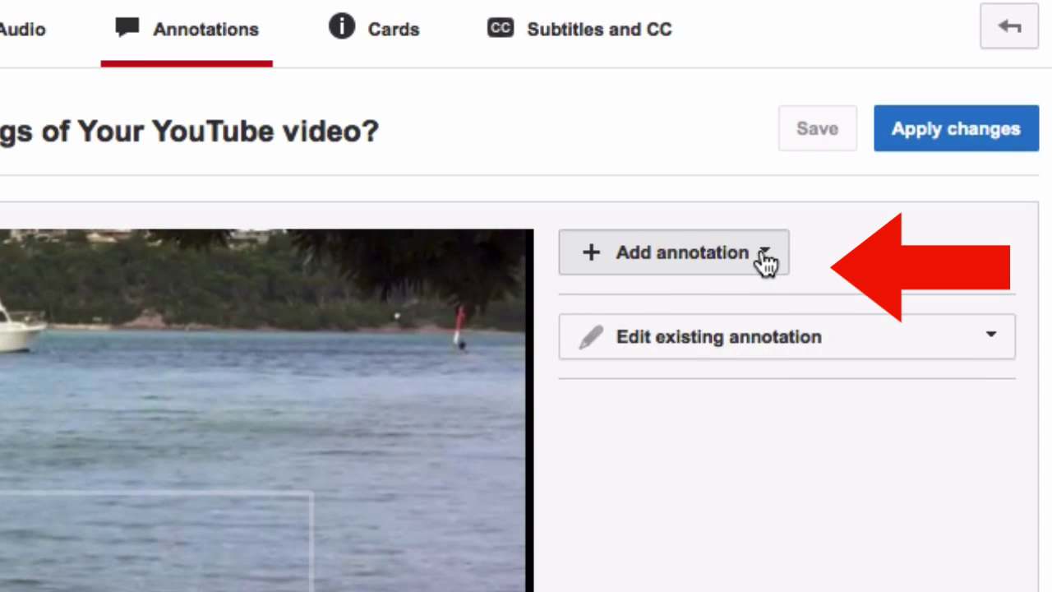
Step: Add an empty speech bubble at 0:02:44.8, placed in the video's upper right and enlarged
left_click(780, 319)
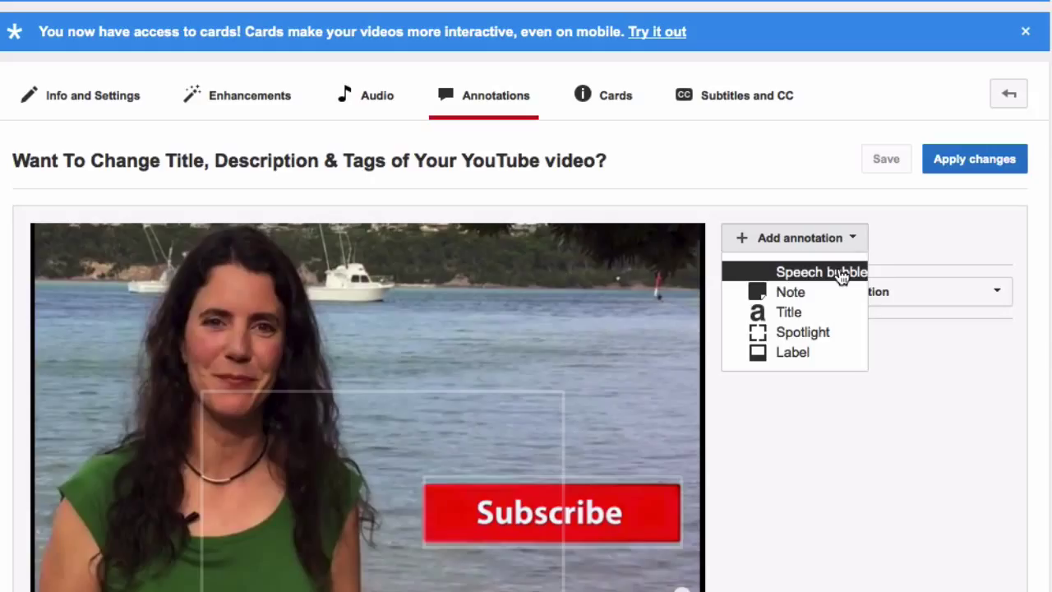
left_click(821, 272)
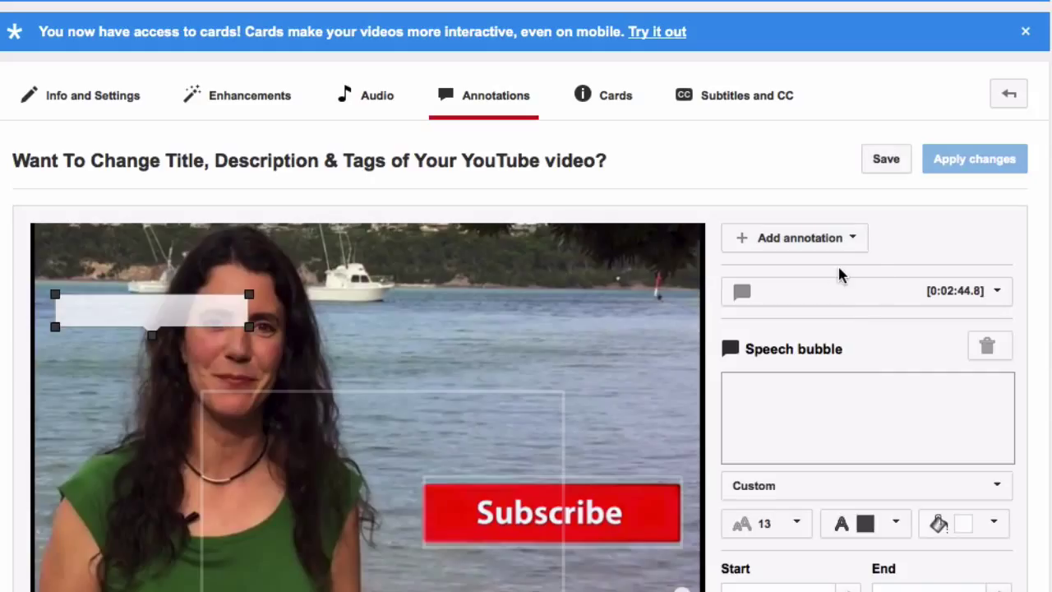
mouse_move(136, 313)
left_mouse_down()
mouse_move(491, 292)
mouse_move(558, 258)
mouse_move(573, 267)
left_mouse_up()
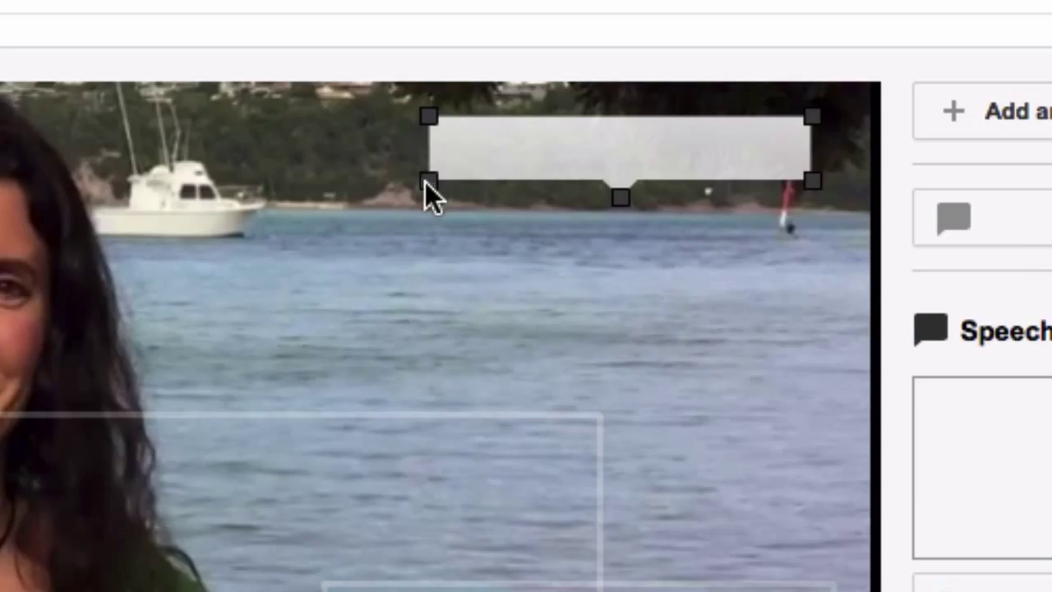
left_click_drag(477, 271, 456, 290)
left_click_drag(383, 219, 362, 240)
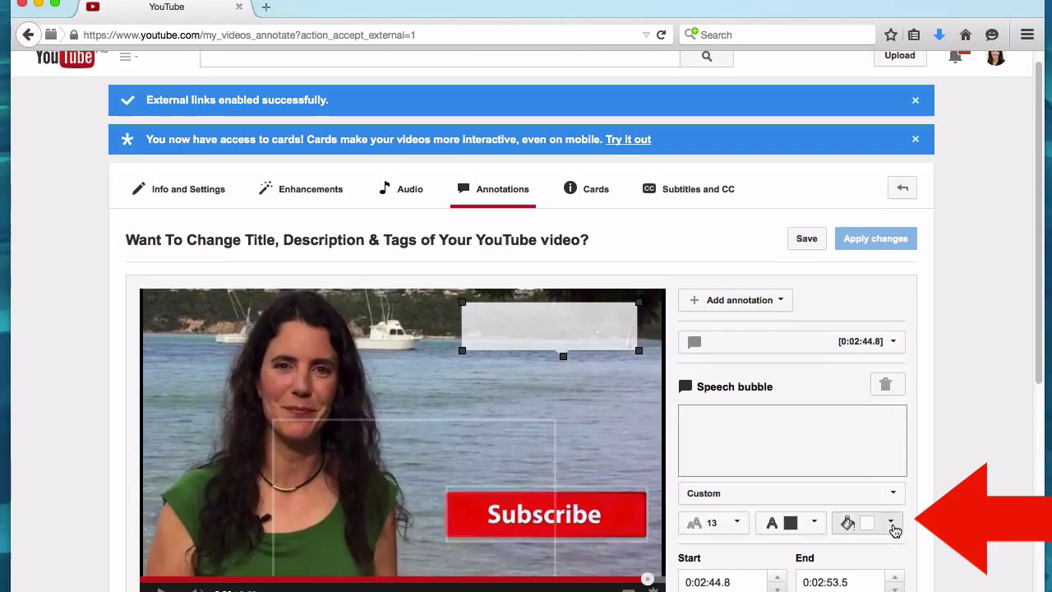
Step: Fill the bubble yellow and paste the FREE website video template CLICK HERE message at size 28
left_click(892, 523)
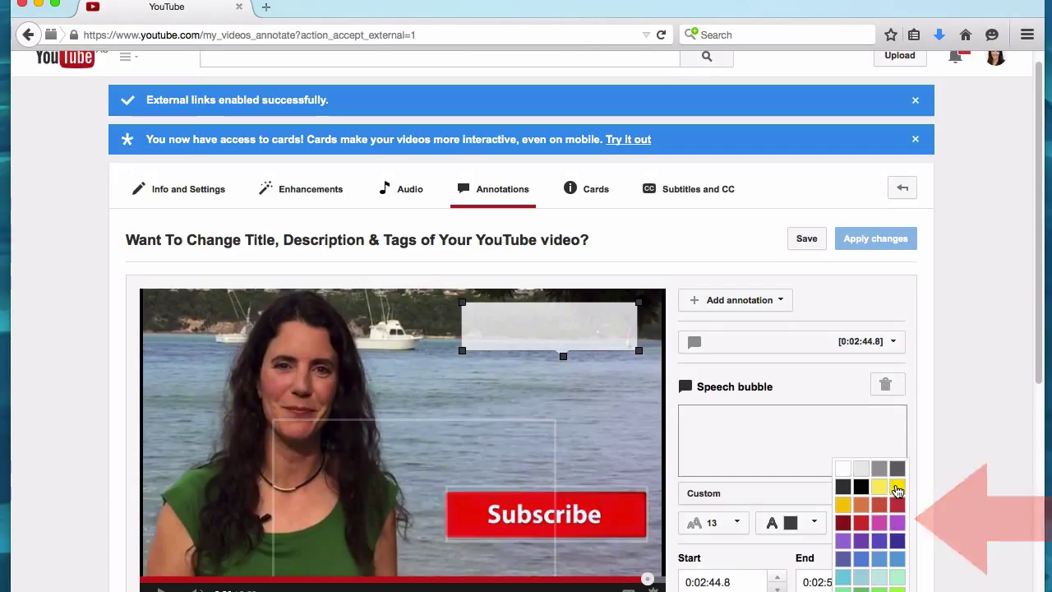
left_click(891, 493)
left_click(694, 419)
type("CLICK HERE to go to www.VideoNinjas.com.au for a FREE website video template")
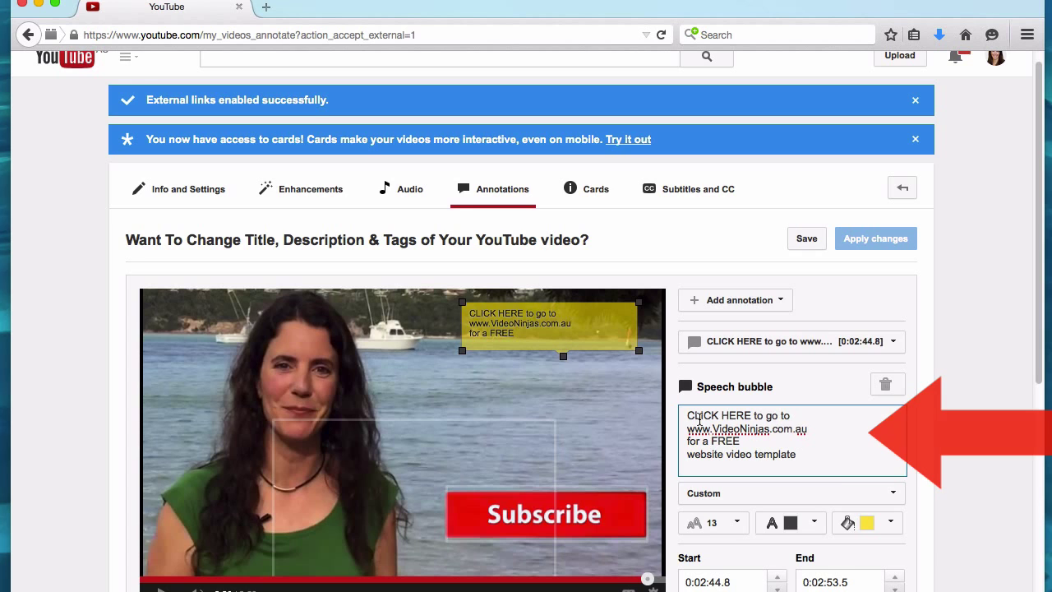
key("super+a")
left_click(737, 522)
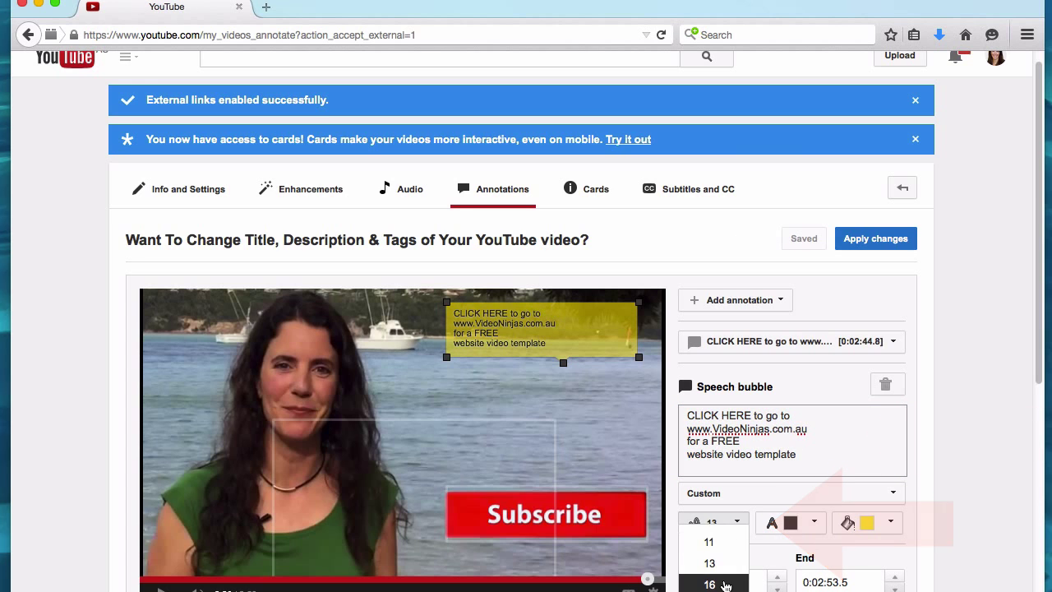
left_click(724, 582)
Step: Retime the bubble on the timeline to start at 0:02:43.1, ending at 0:02:53.5
scroll(607, 467, "down", 5)
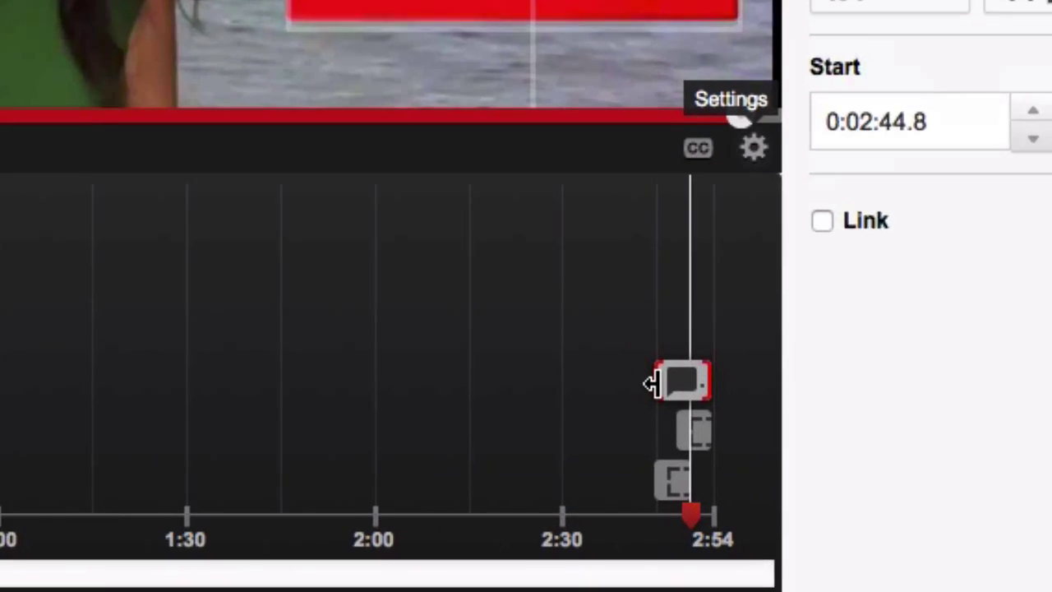
left_click_drag(606, 468, 585, 466)
left_click_drag(610, 343, 658, 337)
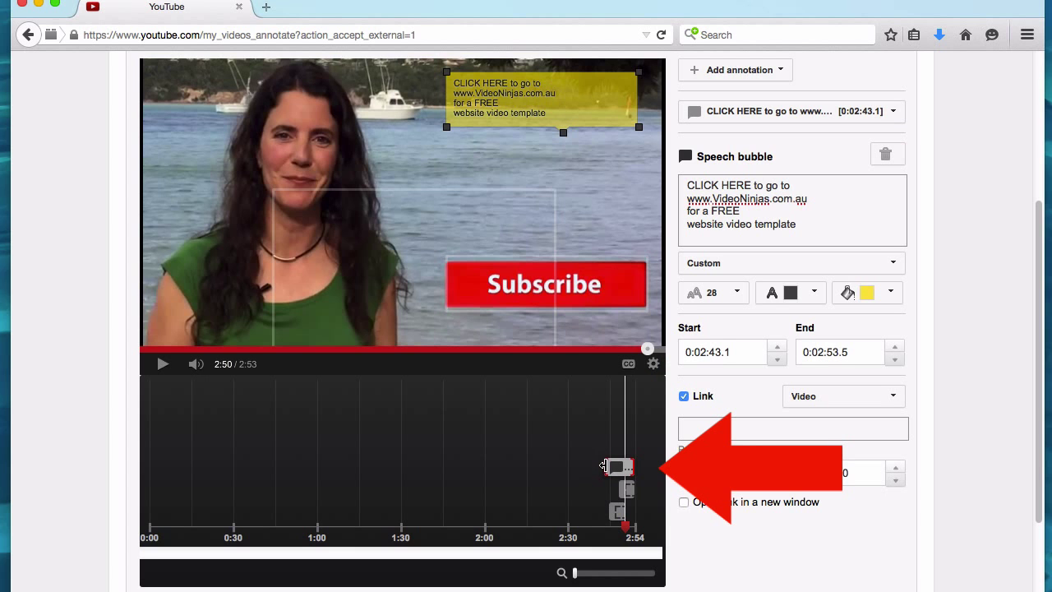
left_click_drag(604, 466, 447, 460)
left_click(684, 396)
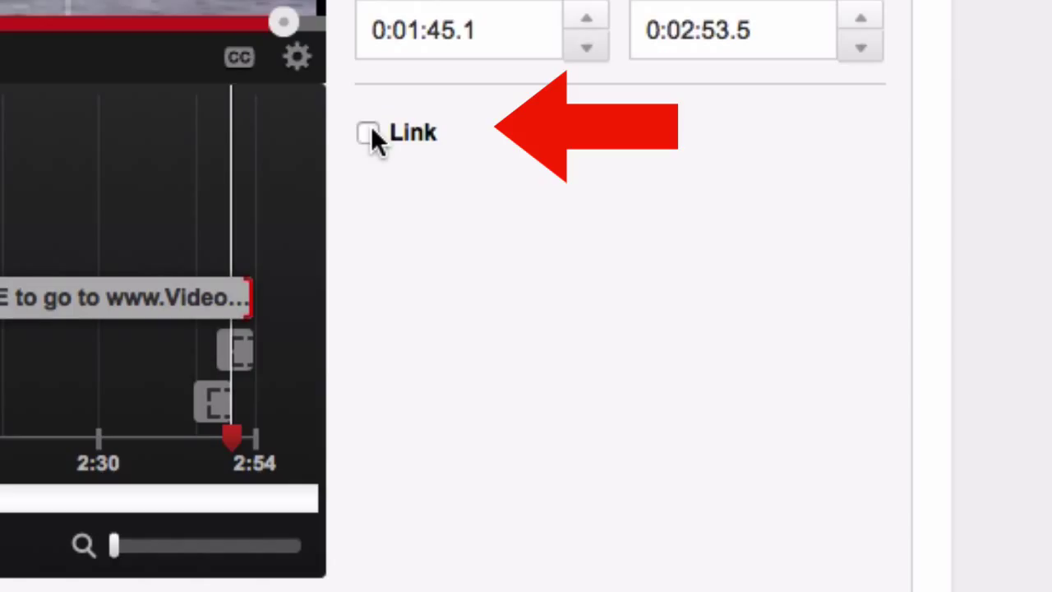
left_click(369, 133)
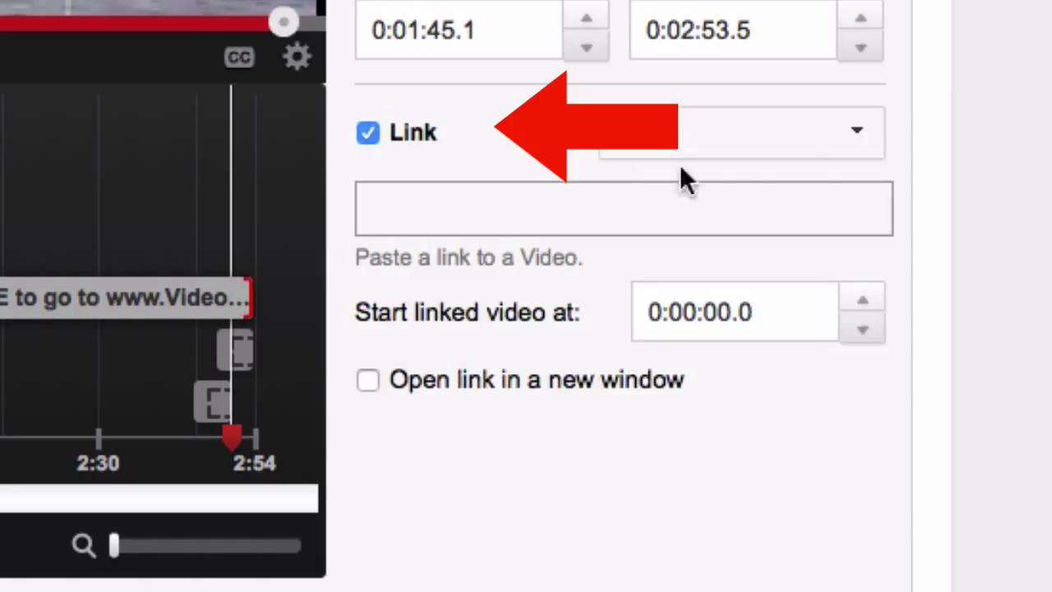
left_click(867, 136)
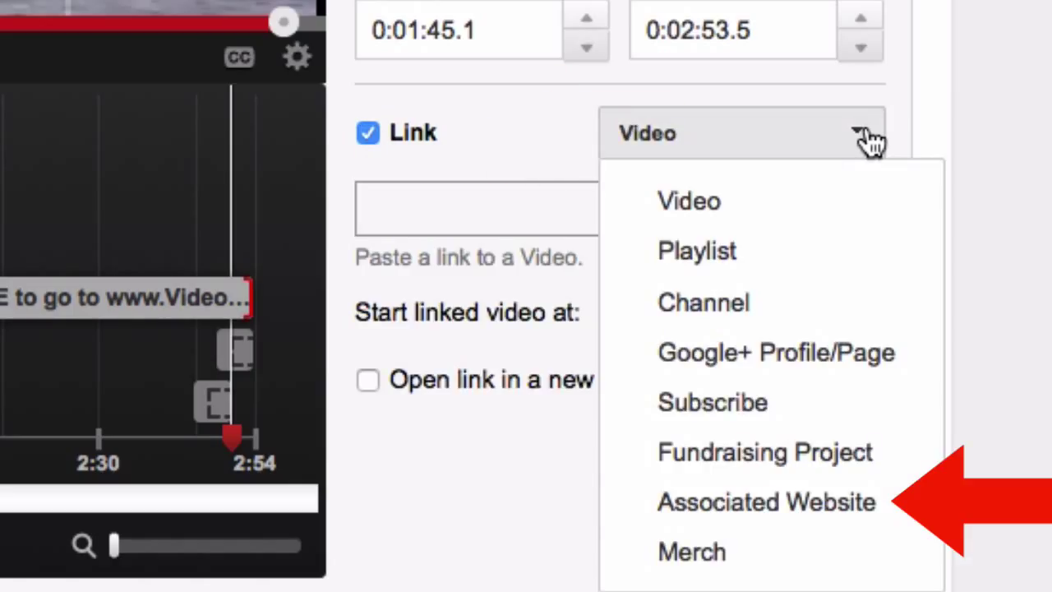
left_click(835, 516)
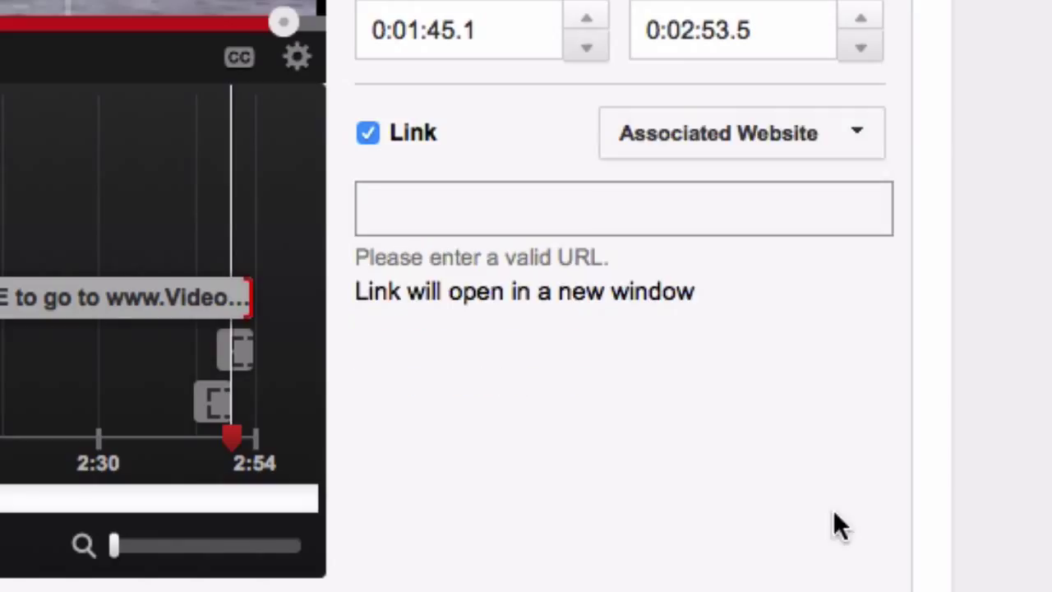
left_click(424, 209)
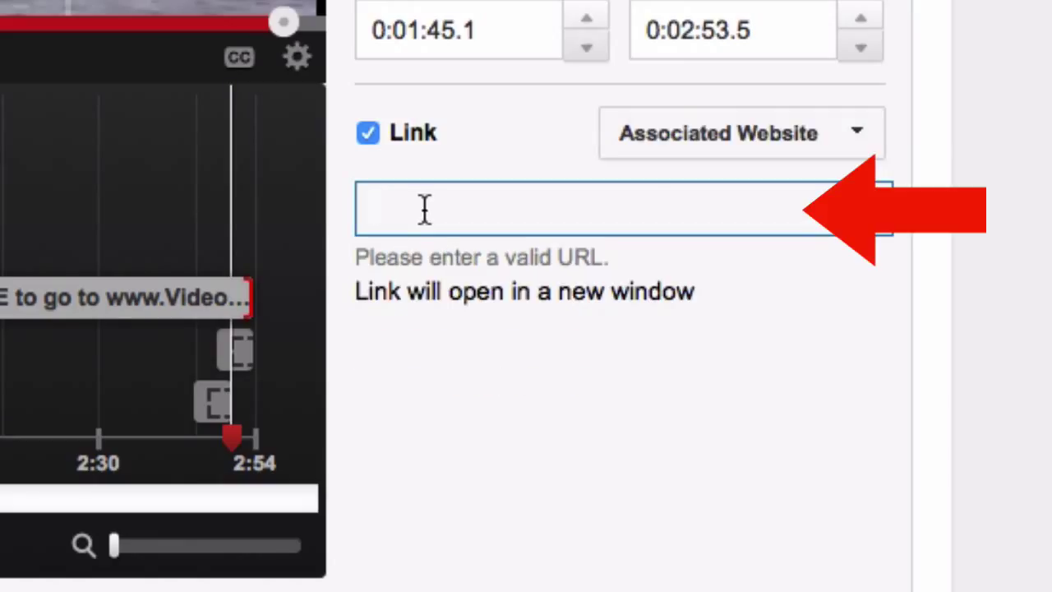
type("http://videoninjas.com.au/")
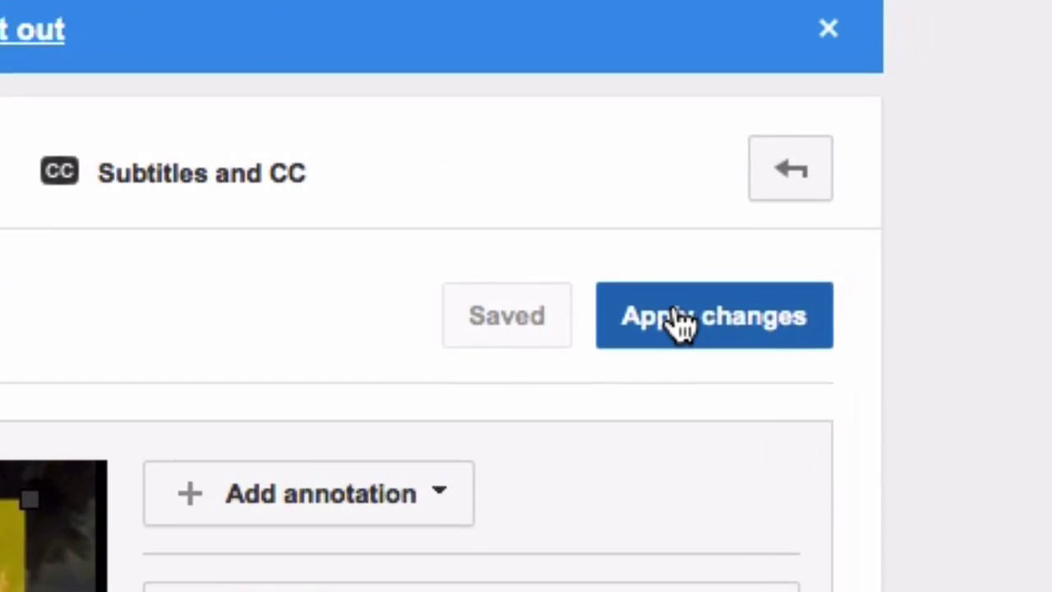
Step: Apply the annotation changes and test the bubble's website link on the watch page
left_click(680, 320)
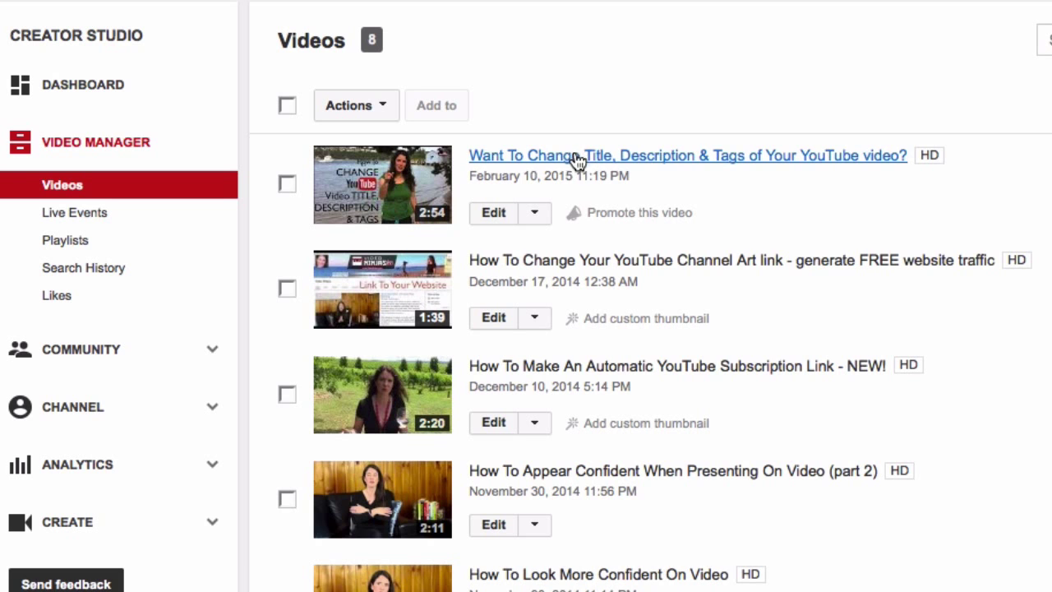
left_click(578, 160)
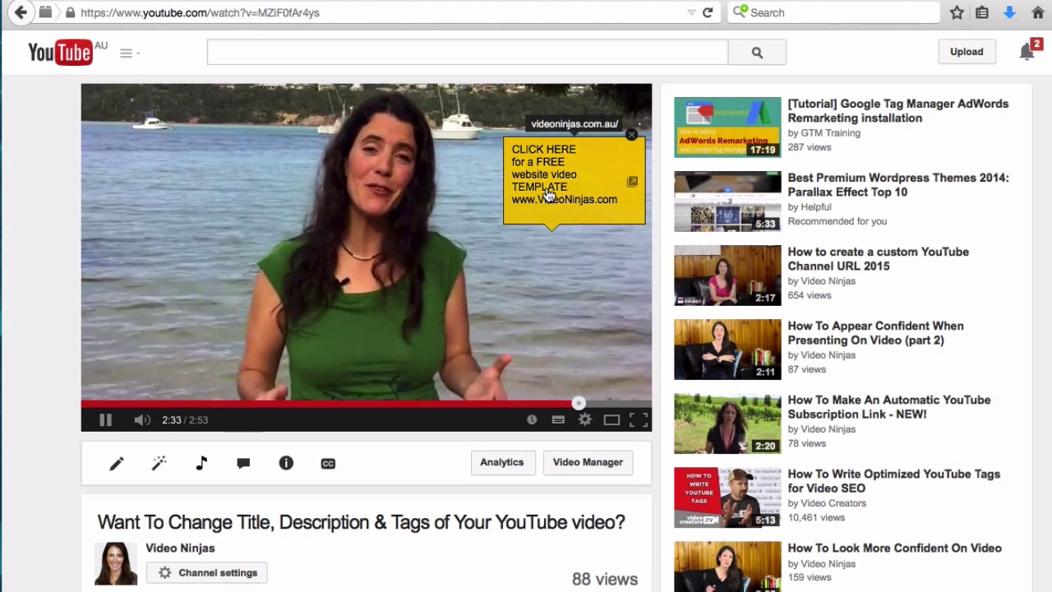
left_click(548, 195)
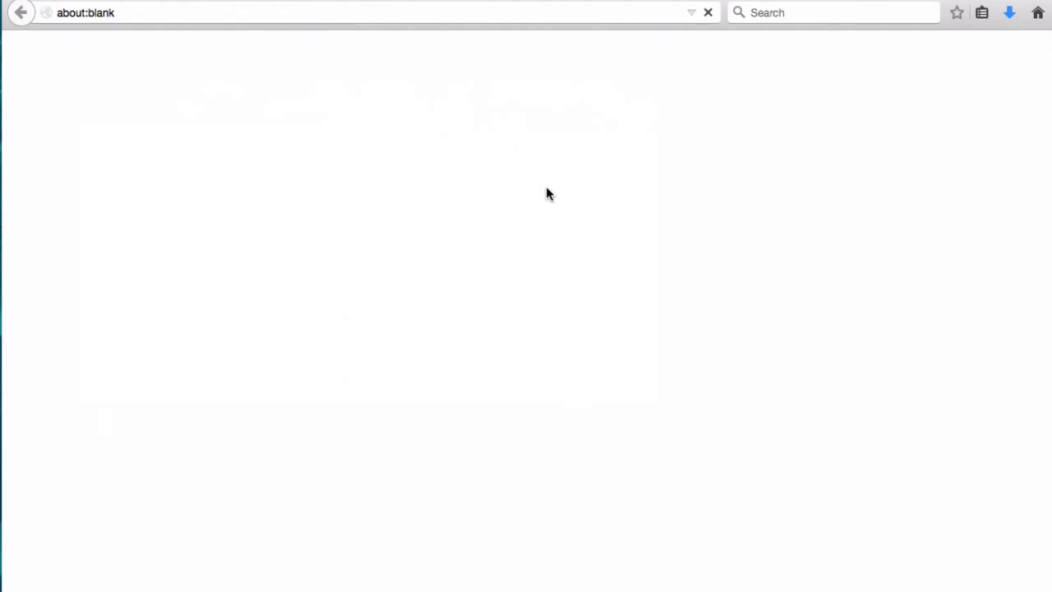